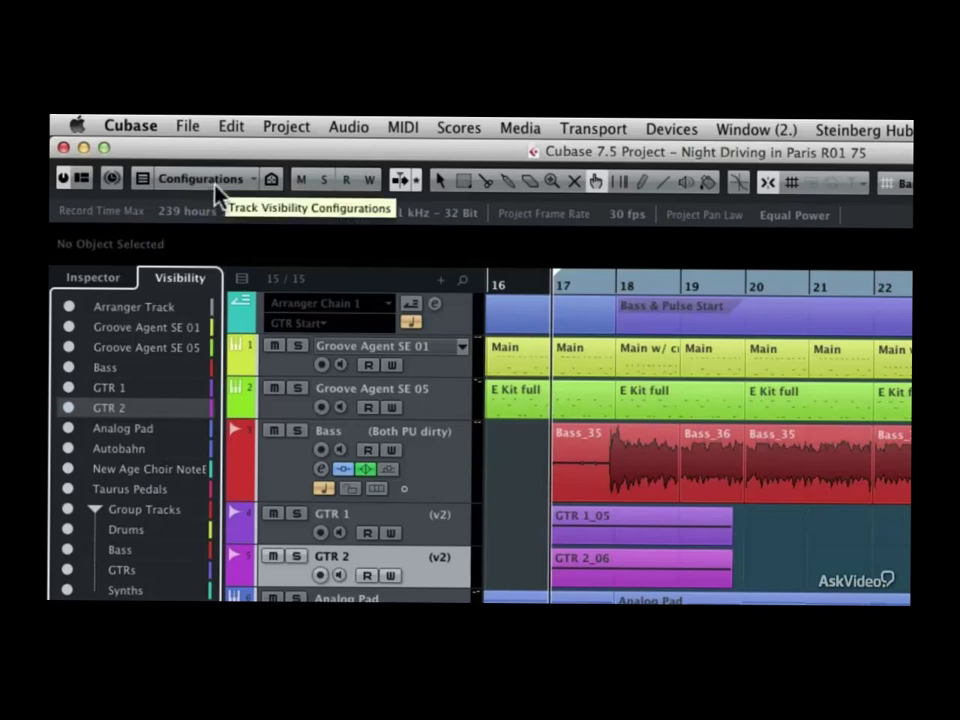
Filter the track list to hide audio, group, FX and other tracks, keeping instrument and MIDI tracks shown.
{"action": "left_click", "coordinate": [145, 181]}
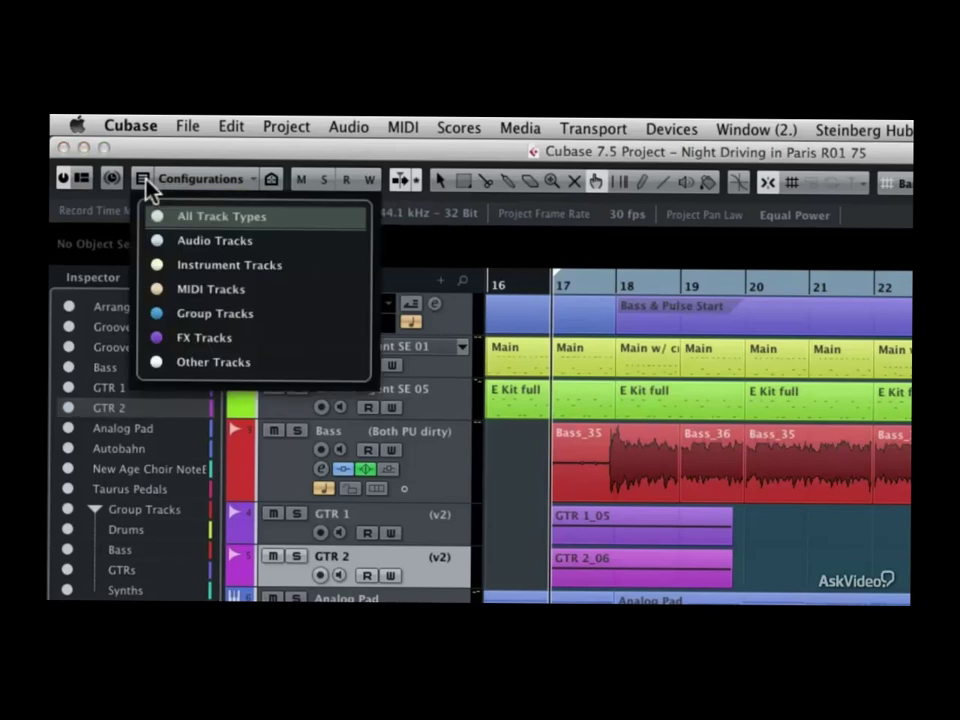
{"action": "left_click", "coordinate": [158, 241]}
{"action": "left_click", "coordinate": [156, 313]}
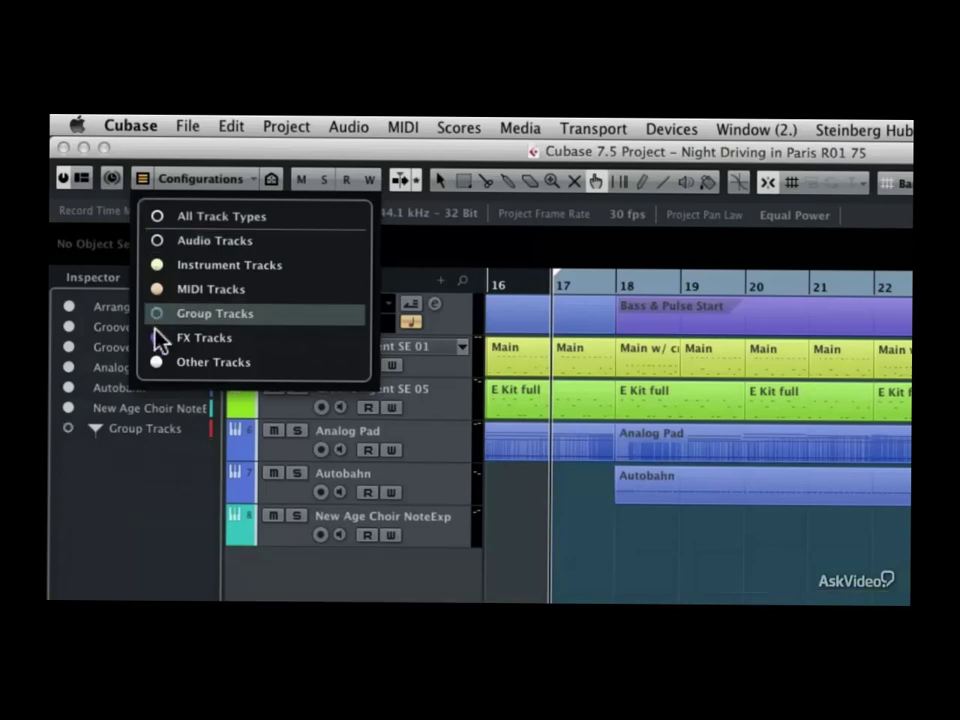
{"action": "left_click", "coordinate": [156, 337]}
{"action": "left_click", "coordinate": [157, 363]}
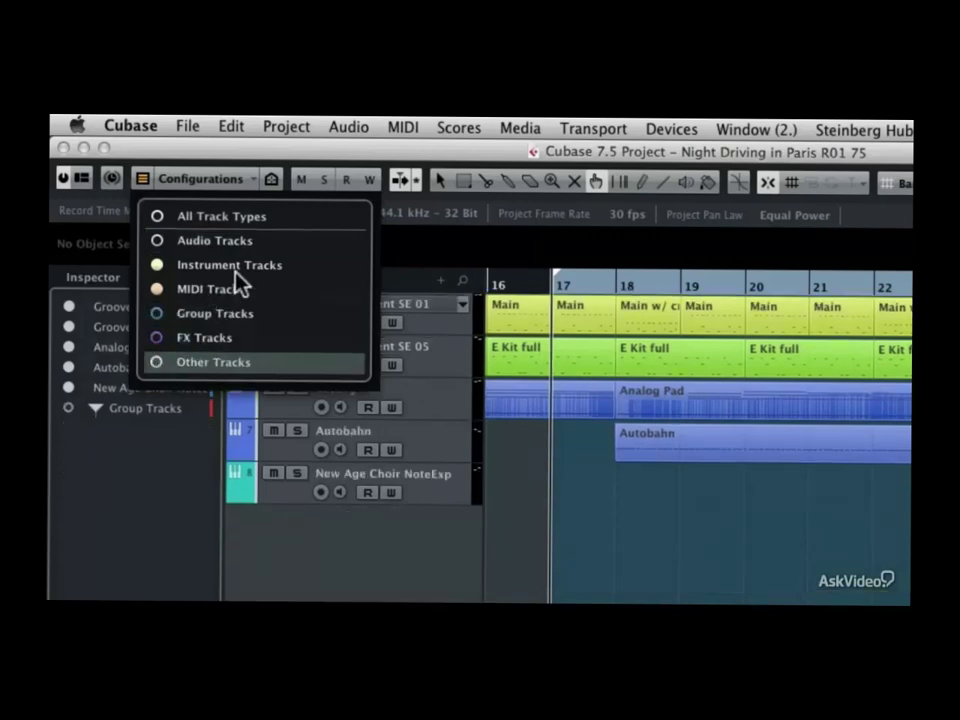
{"action": "left_click", "coordinate": [228, 176]}
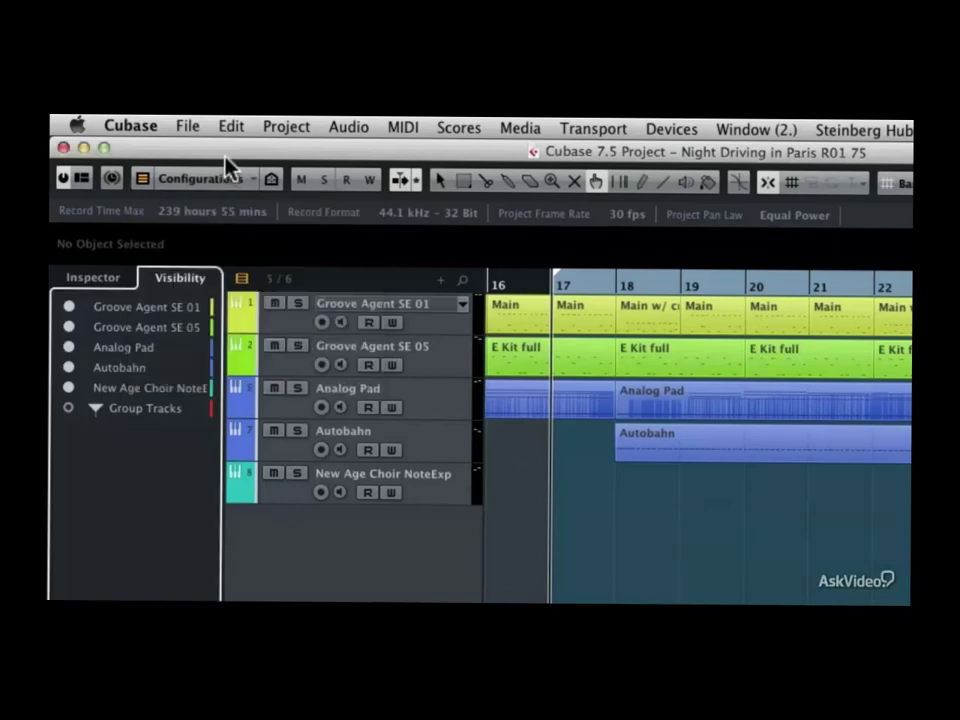
Create a track visibility configuration named "Instument & MIDI" from the current view.
{"action": "left_click", "coordinate": [240, 186]}
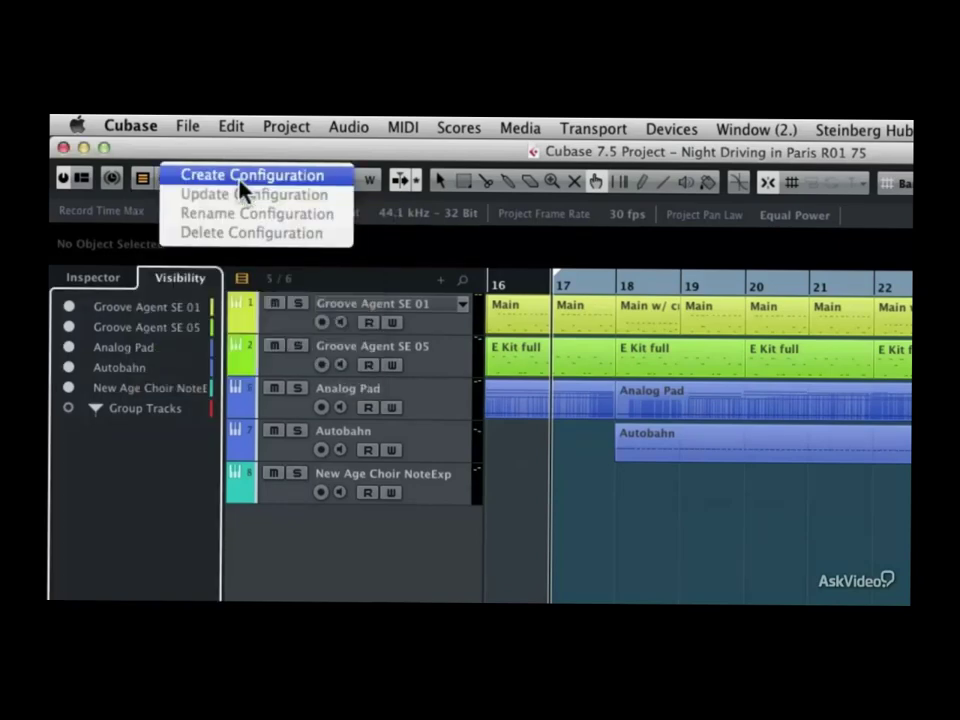
{"action": "left_click", "coordinate": [240, 186]}
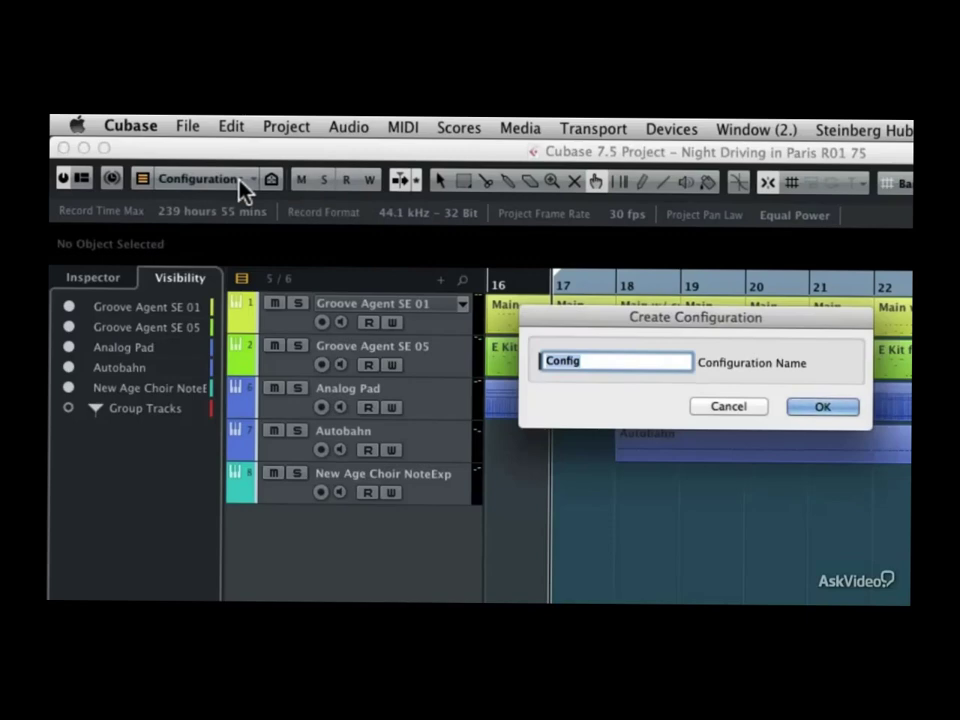
{"action": "key", "text": "BackSpace"}
{"action": "type", "text": "Instument & MIDI"}
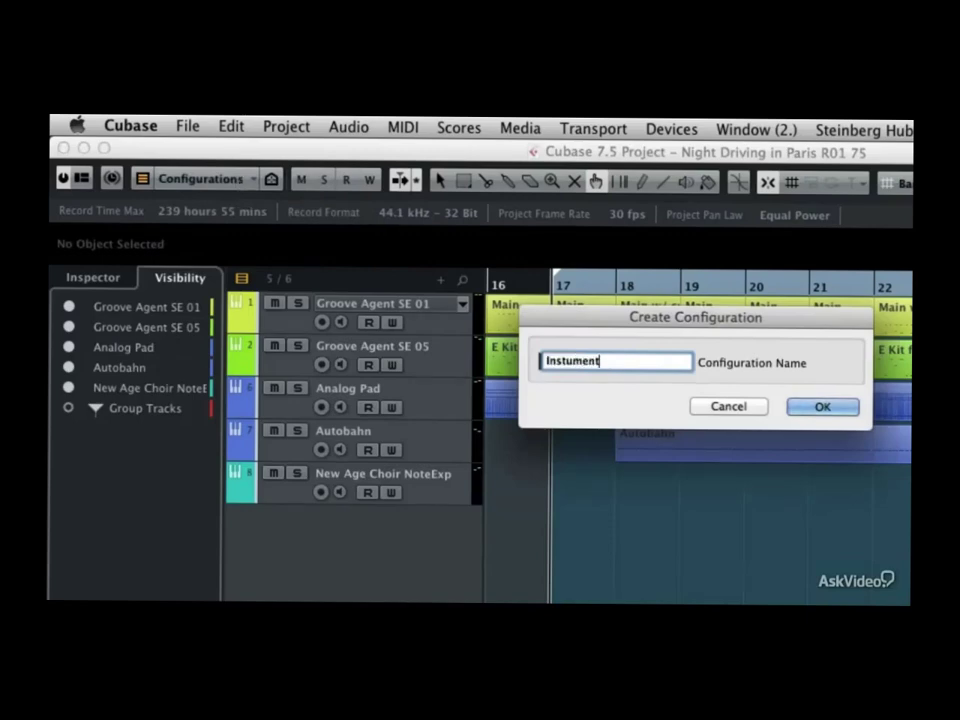
{"action": "key", "text": "Return"}
Show audio tracks and hide instrument and MIDI tracks in the track type filter.
{"action": "left_click", "coordinate": [143, 180]}
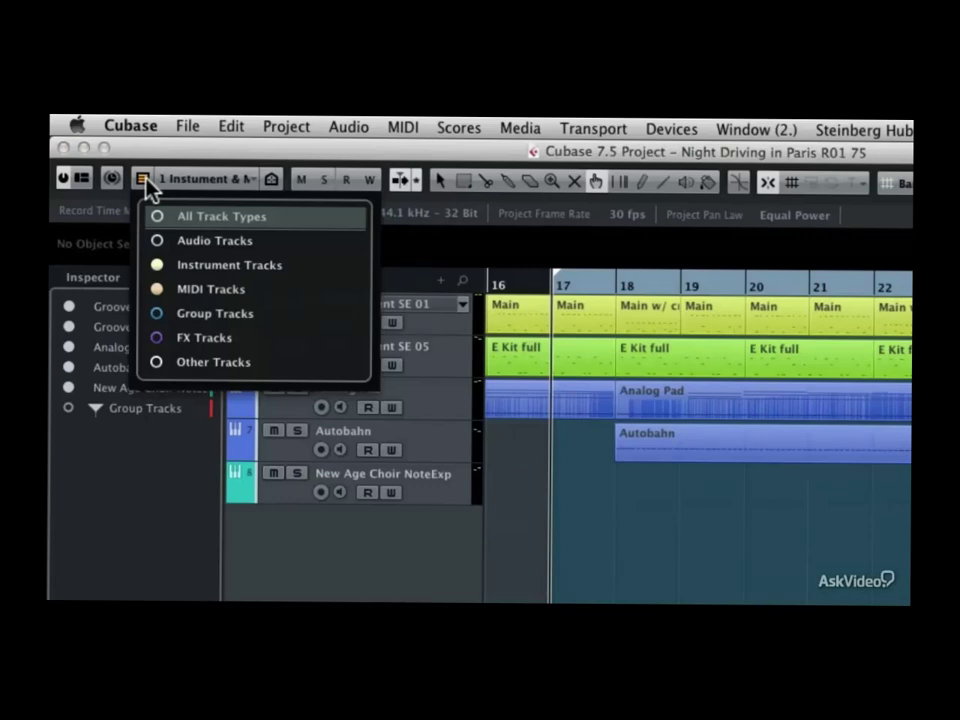
{"action": "left_click", "coordinate": [158, 242]}
{"action": "left_click", "coordinate": [158, 266]}
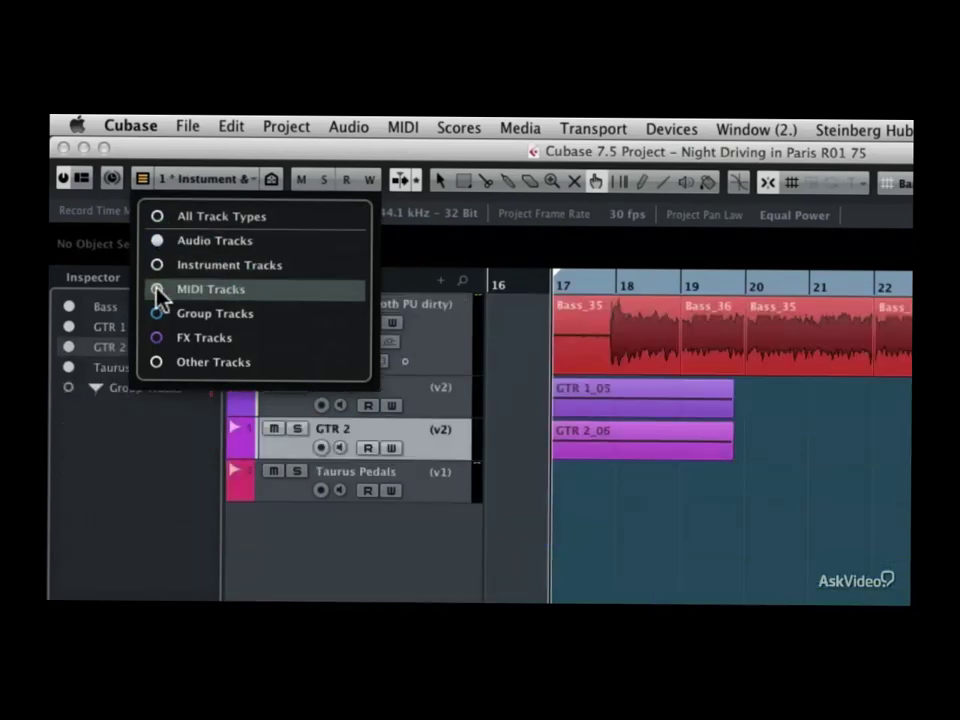
{"action": "left_click", "coordinate": [249, 183]}
Create a new track visibility configuration named "Audio" for the audio-only view.
{"action": "left_click", "coordinate": [249, 183]}
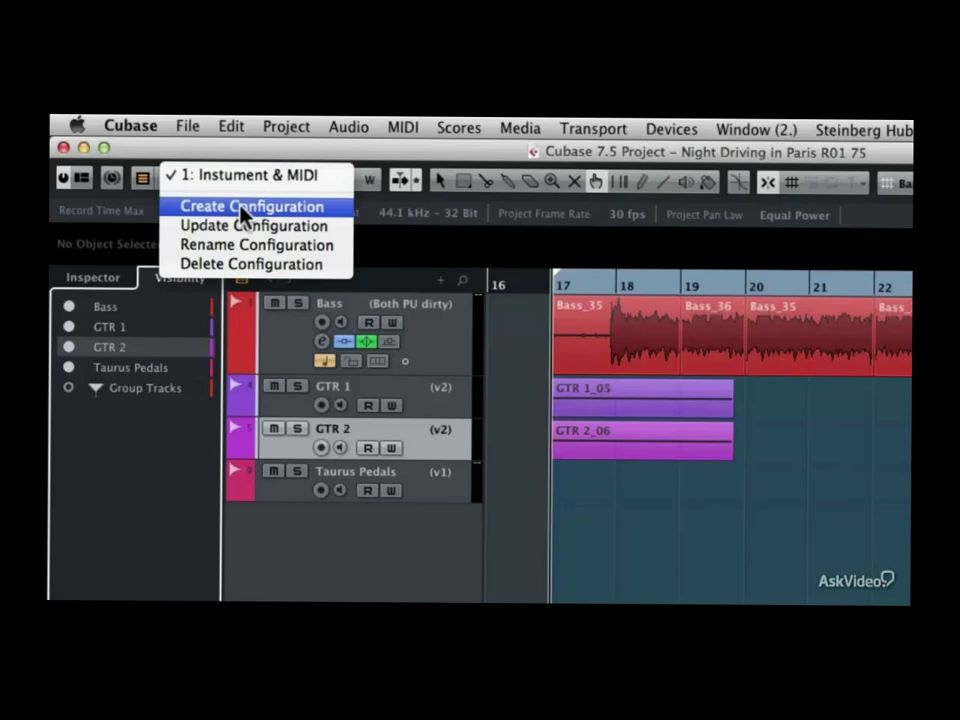
{"action": "left_click", "coordinate": [242, 208]}
{"action": "key", "text": "BackSpace"}
{"action": "type", "text": "Audio"}
{"action": "key", "text": "Return"}
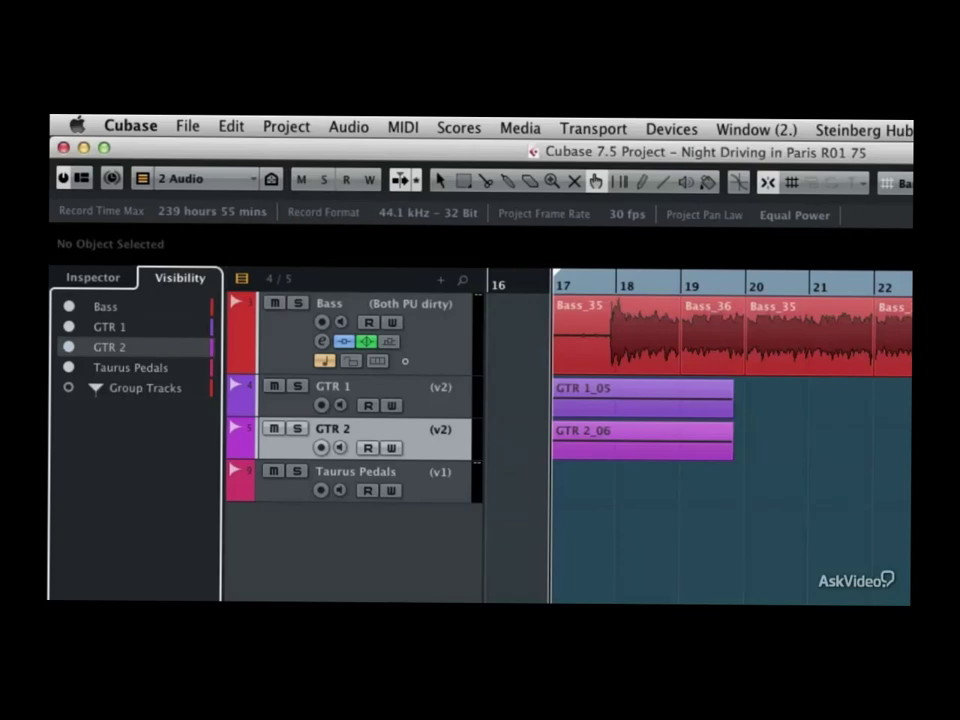
Switch the track visibility to Instument & MIDI, to Audio, and back to Instument & MIDI.
{"action": "left_click", "coordinate": [251, 184]}
{"action": "left_click", "coordinate": [232, 172]}
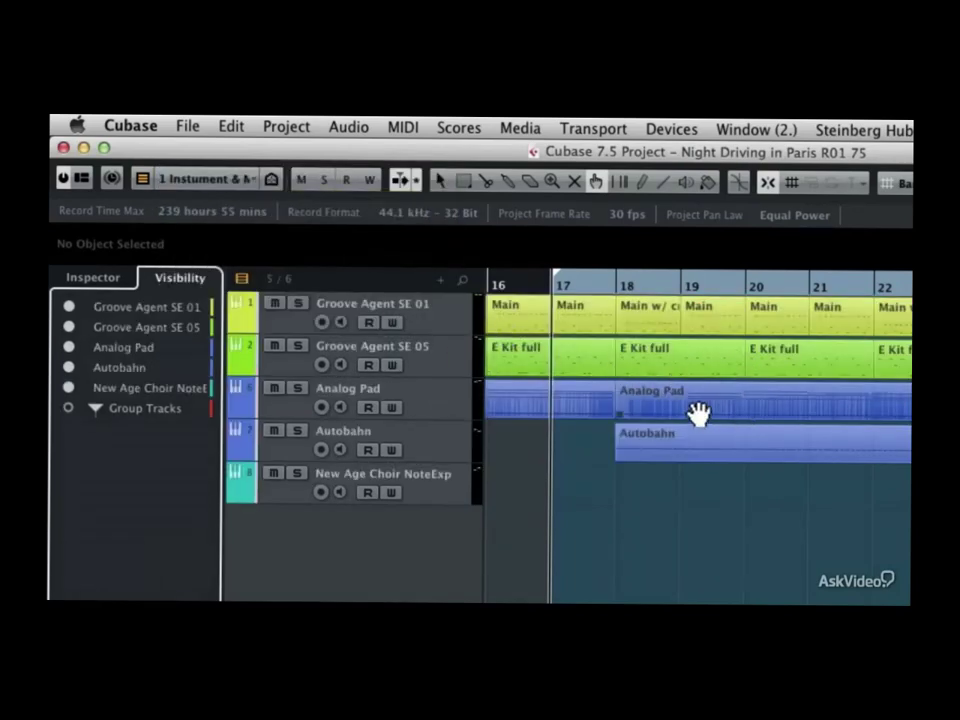
{"action": "left_click", "coordinate": [258, 183]}
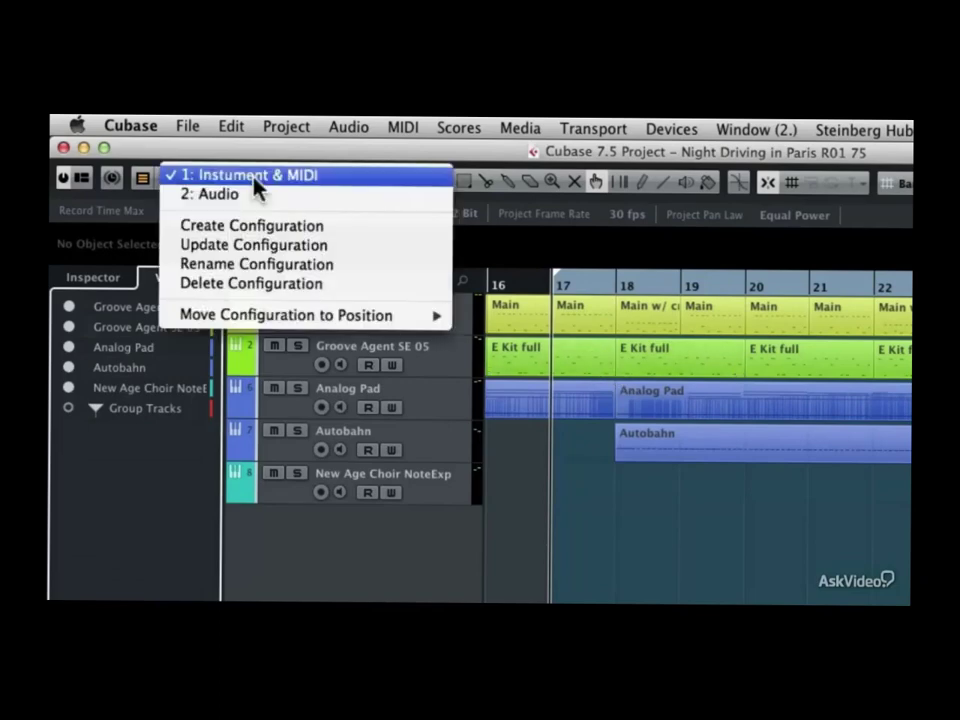
{"action": "left_click", "coordinate": [249, 193]}
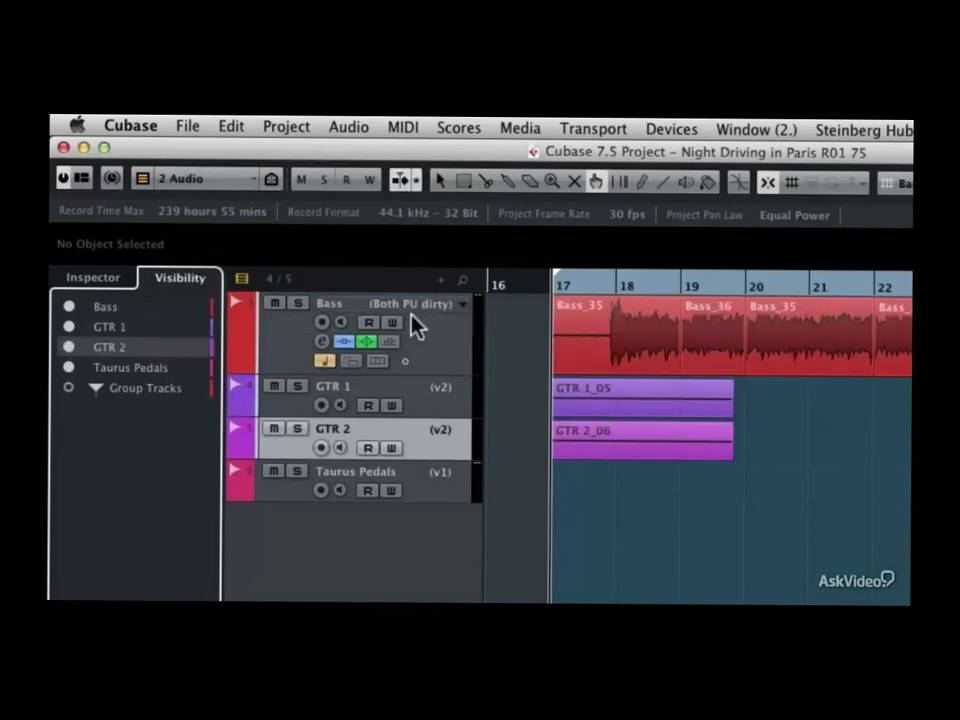
{"action": "mouse_move", "coordinate": [692, 418]}
{"action": "left_click", "coordinate": [250, 183]}
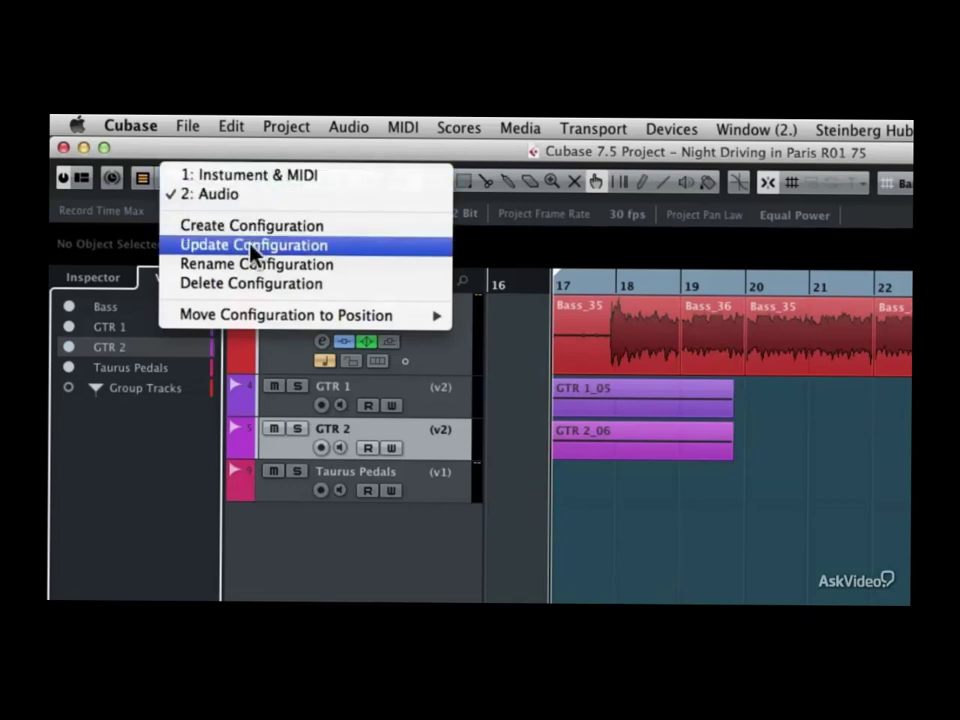
{"action": "left_click", "coordinate": [249, 177]}
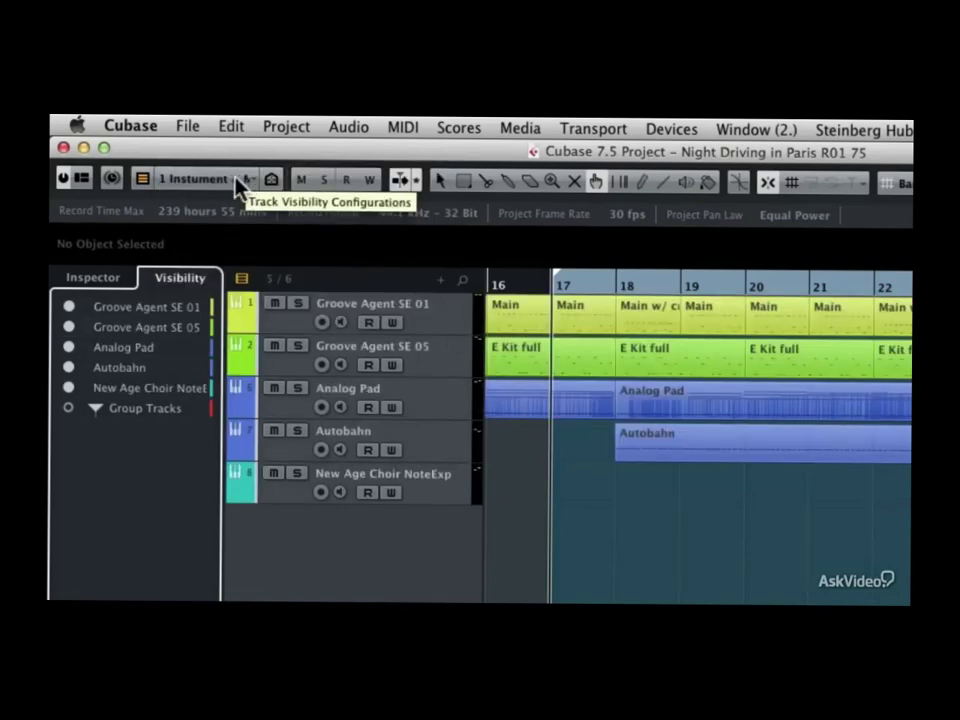
Show other track types as well and update the Instument & MIDI configuration with this change.
{"action": "left_click", "coordinate": [144, 180]}
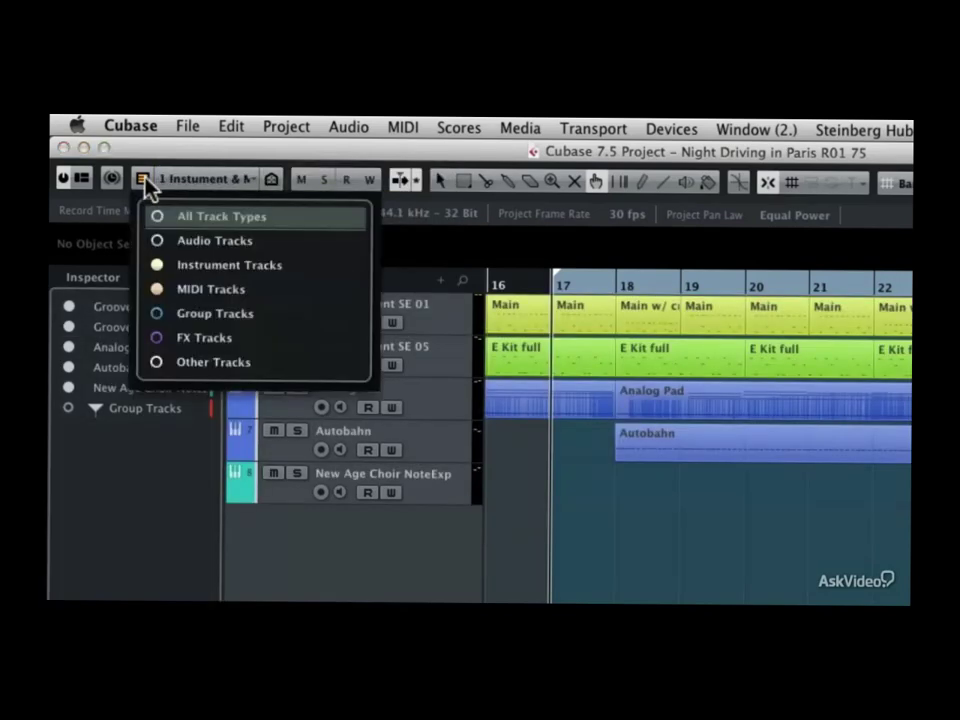
{"action": "left_click", "coordinate": [157, 364]}
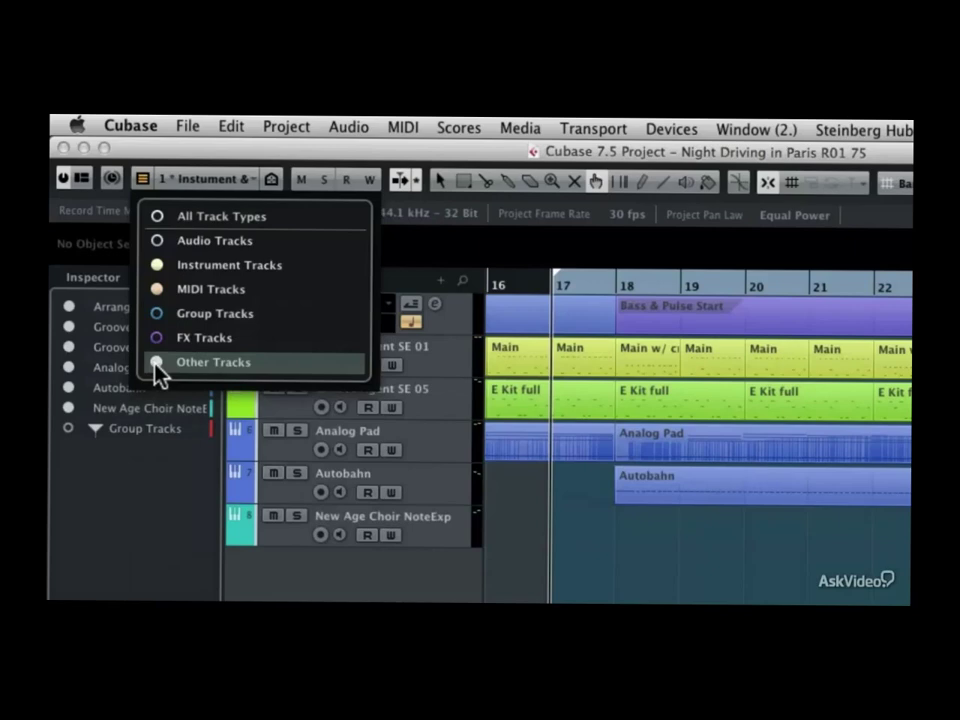
{"action": "left_click", "coordinate": [244, 184]}
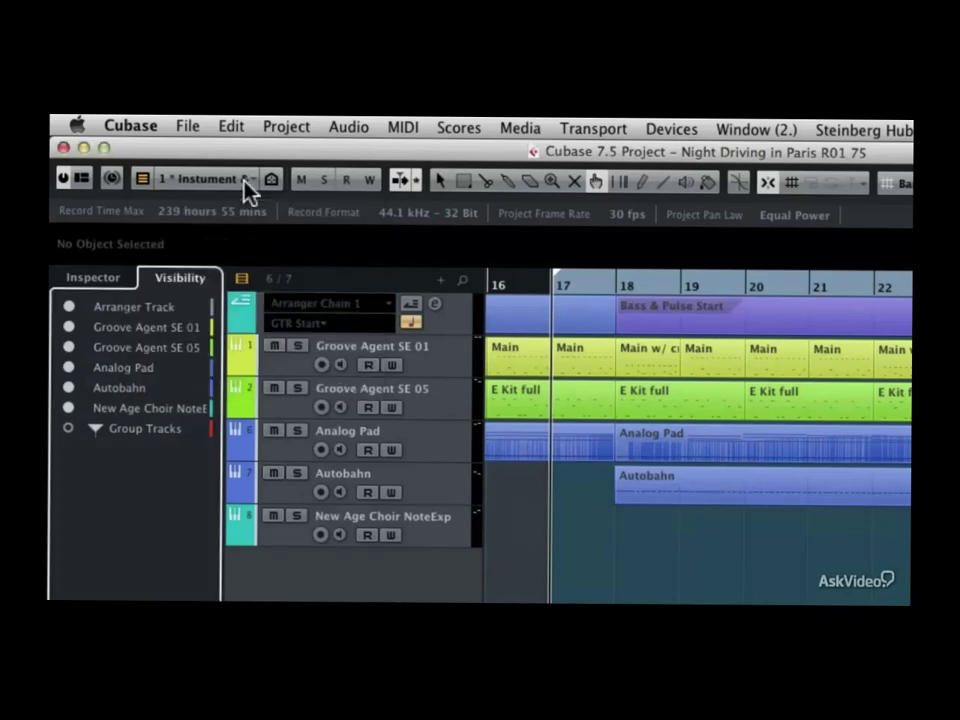
{"action": "left_click", "coordinate": [246, 184]}
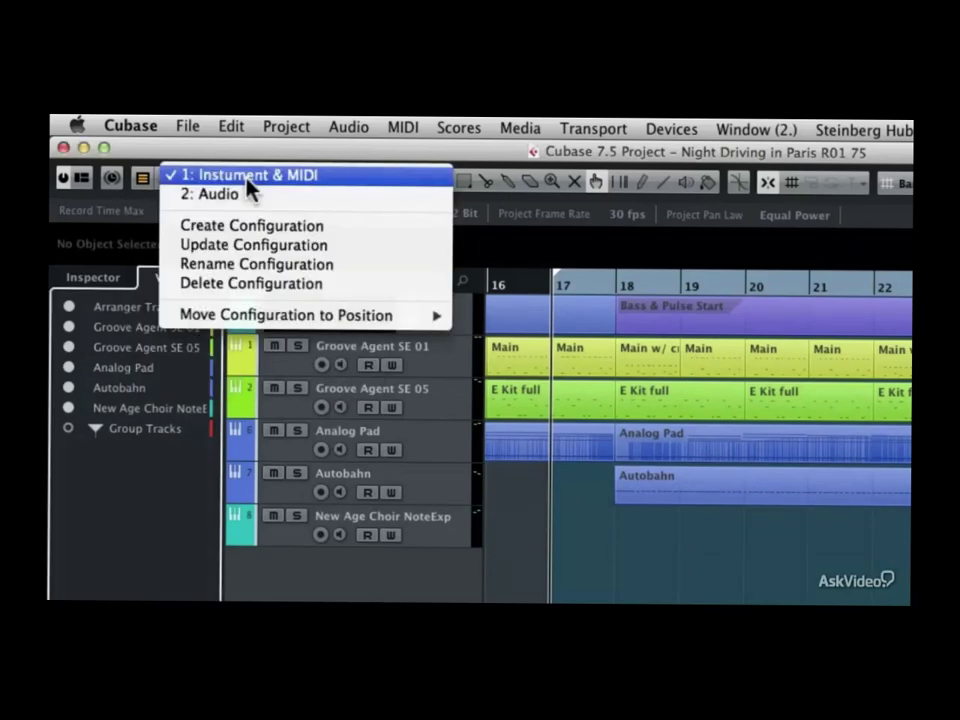
{"action": "left_click", "coordinate": [251, 252]}
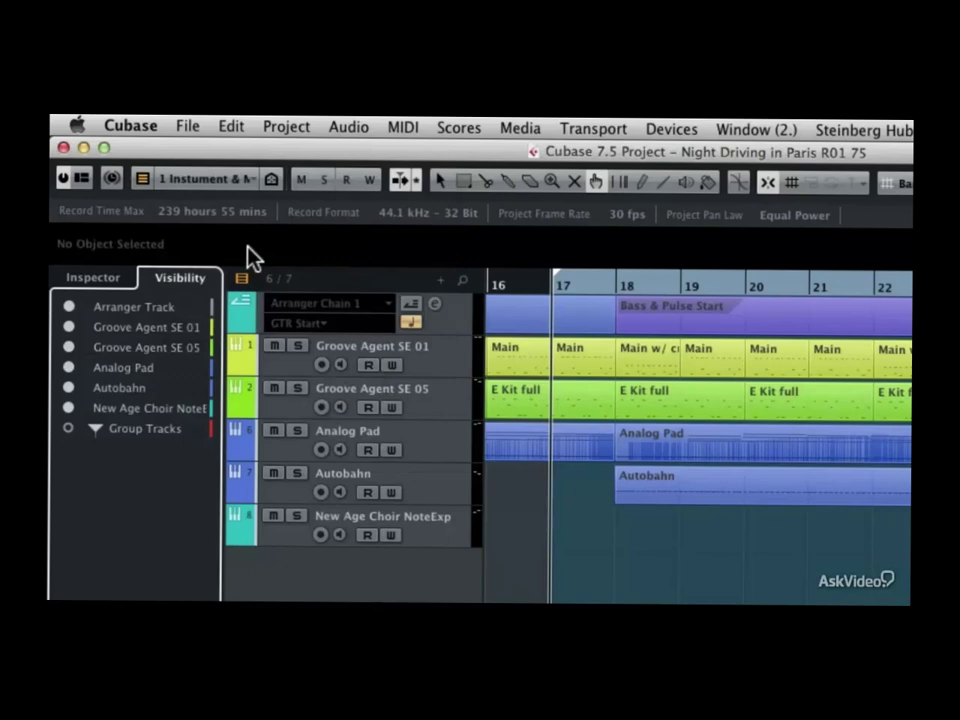
Recall the Audio configuration and return to Instument & MIDI to check the updated track view.
{"action": "left_click", "coordinate": [258, 190]}
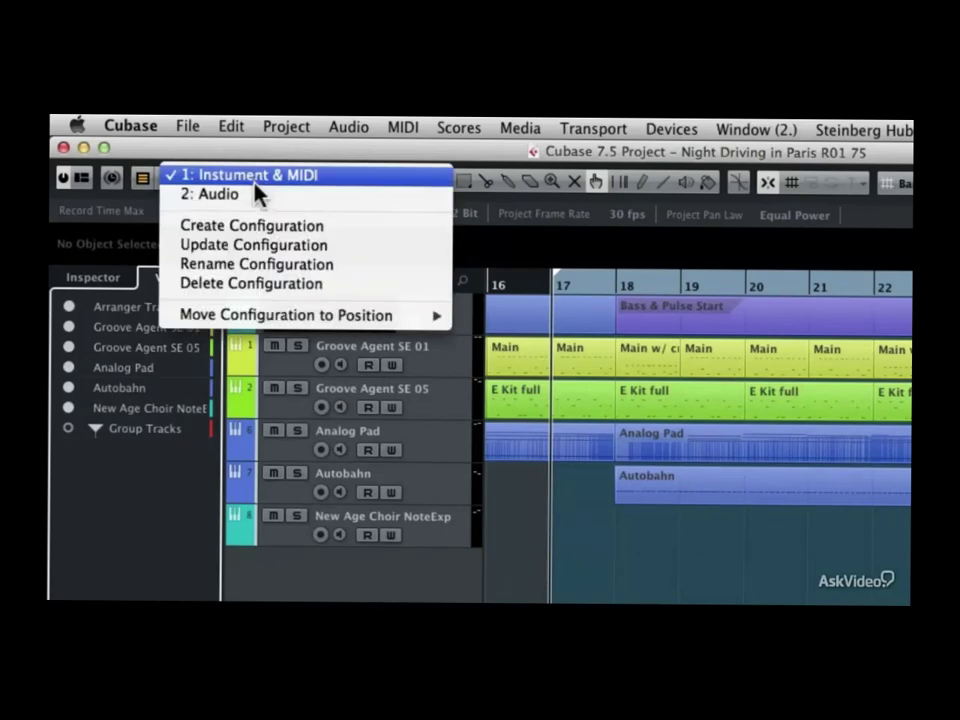
{"action": "left_click", "coordinate": [250, 196]}
{"action": "left_click", "coordinate": [252, 186]}
{"action": "left_click", "coordinate": [252, 180]}
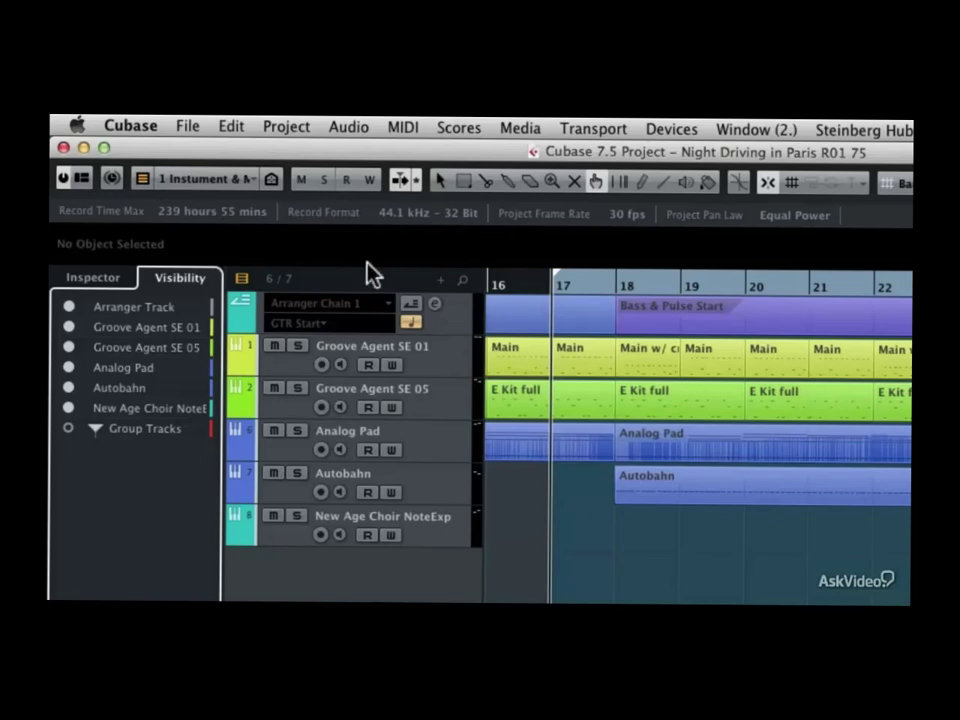
Move the Instument & MIDI configuration to position 2 in the configuration order.
{"action": "left_click", "coordinate": [252, 179]}
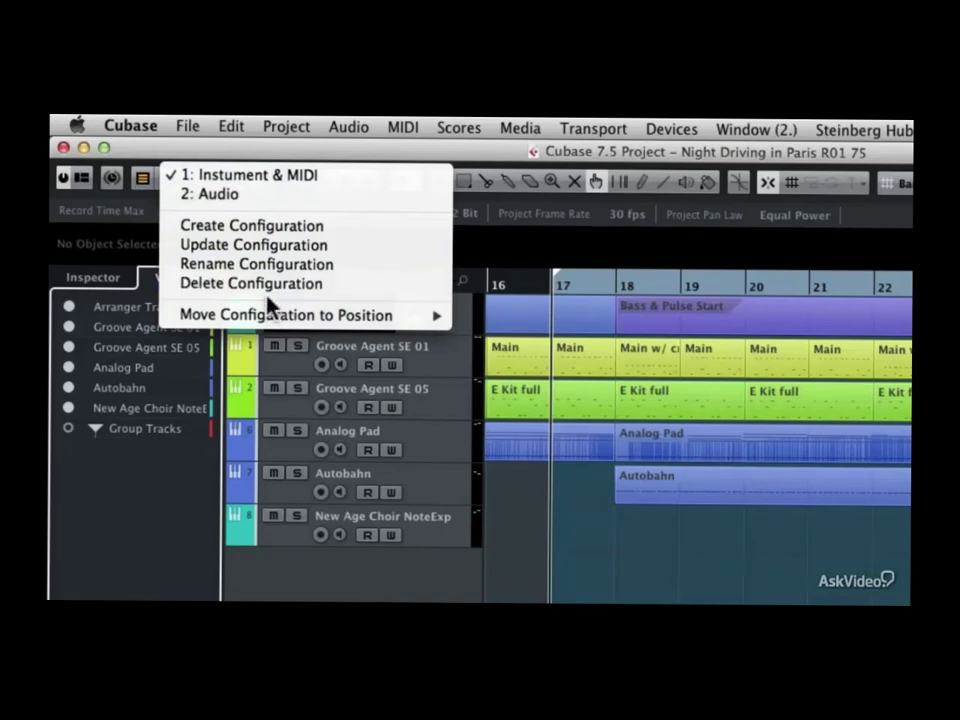
{"action": "mouse_move", "coordinate": [262, 320]}
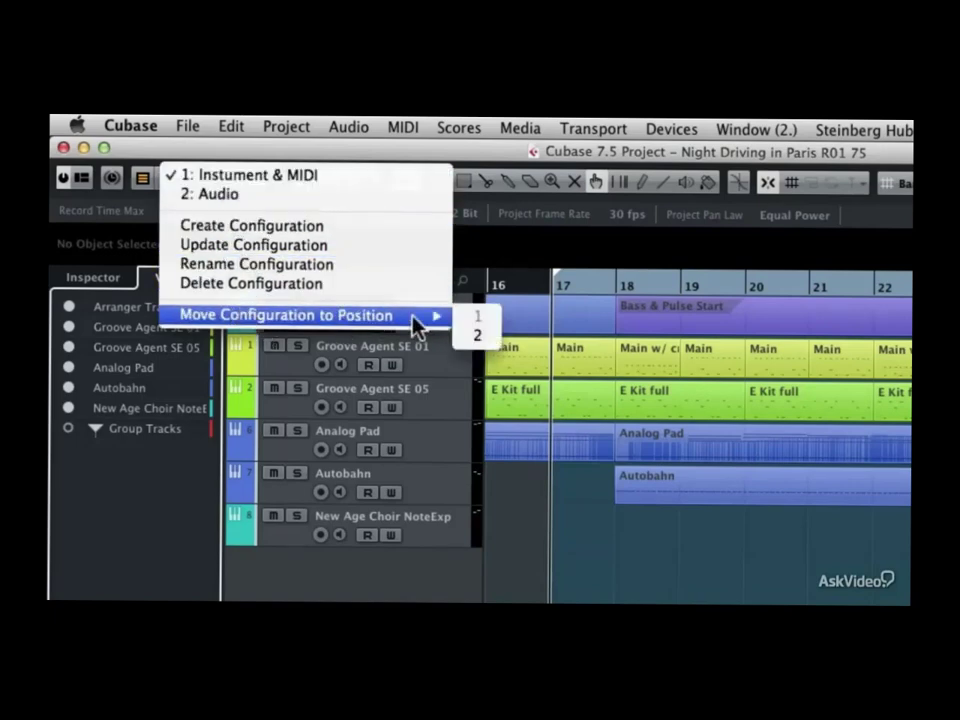
{"action": "left_click", "coordinate": [477, 335]}
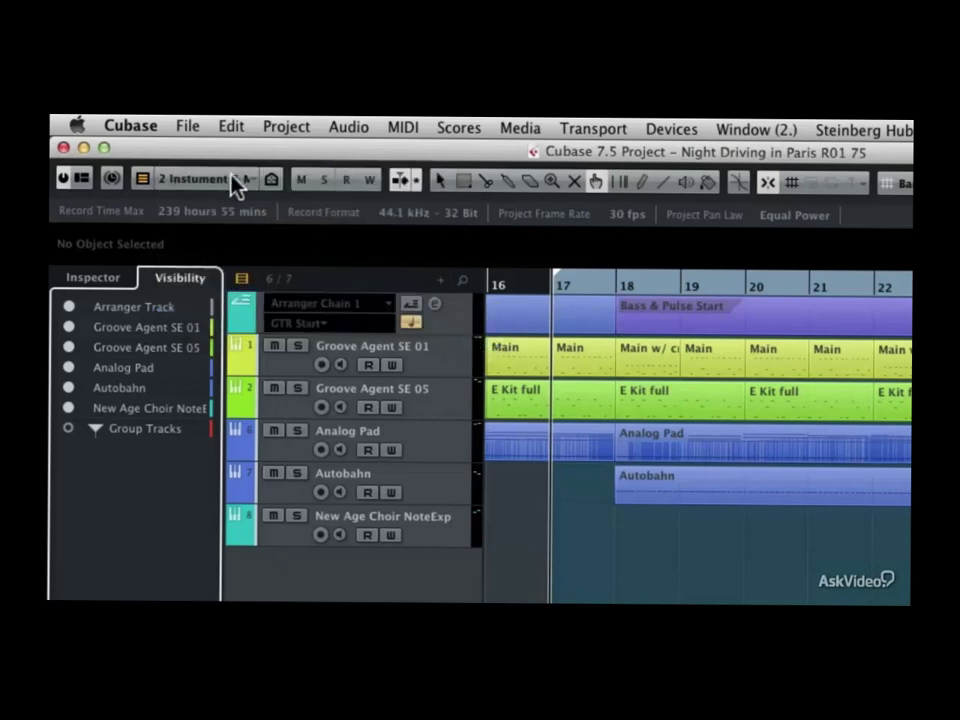
Create another track visibility configuration named "ALL".
{"action": "left_click", "coordinate": [258, 186]}
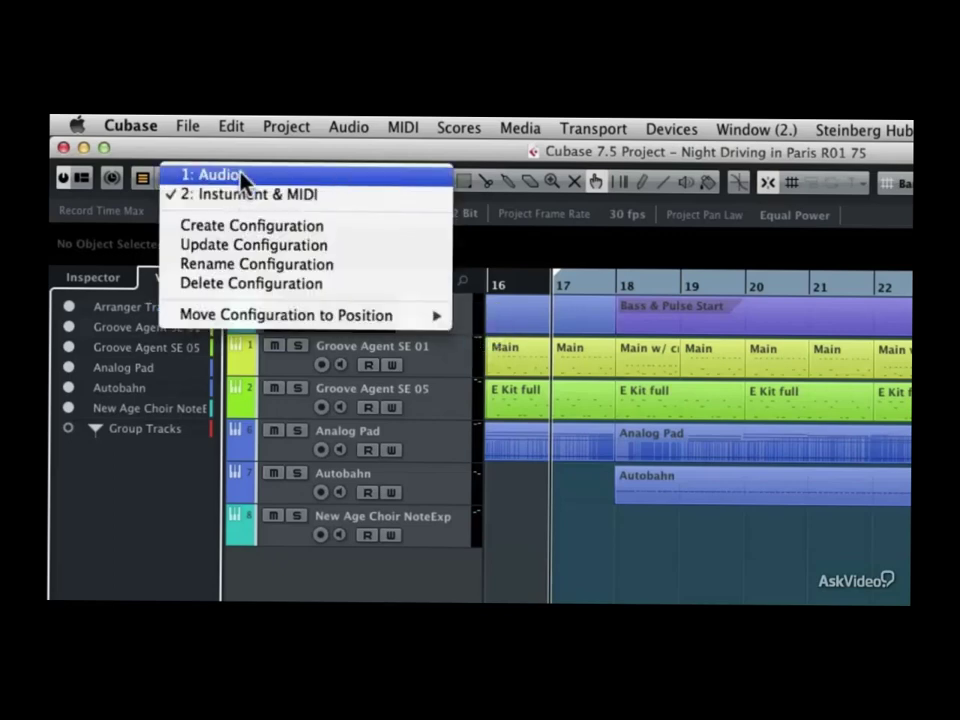
{"action": "left_click", "coordinate": [250, 228]}
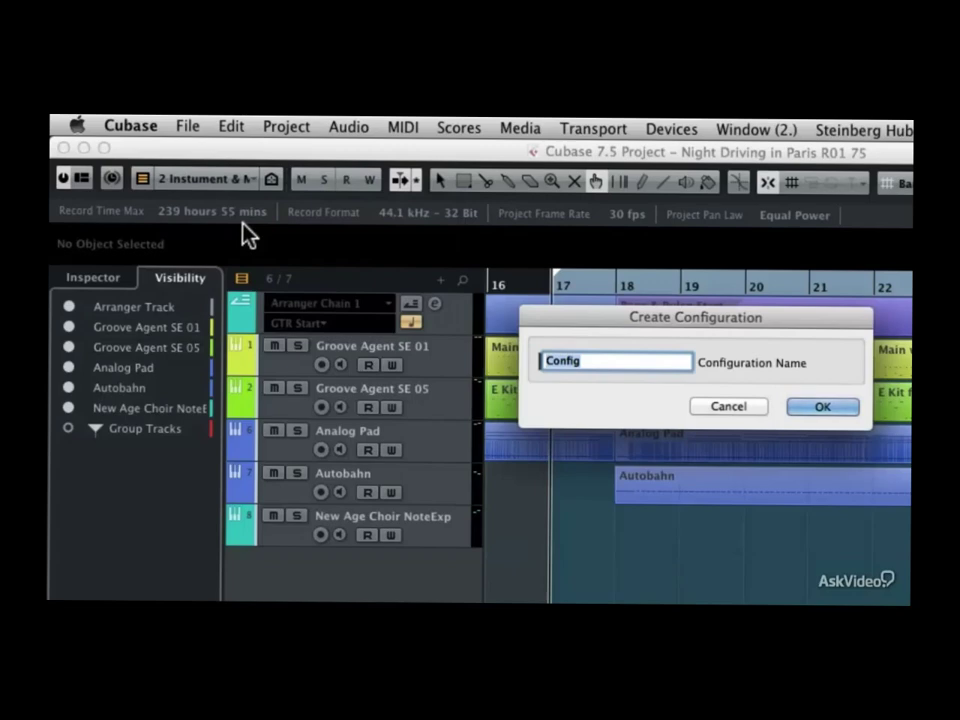
{"action": "type", "text": "ALL"}
{"action": "key", "text": "Return"}
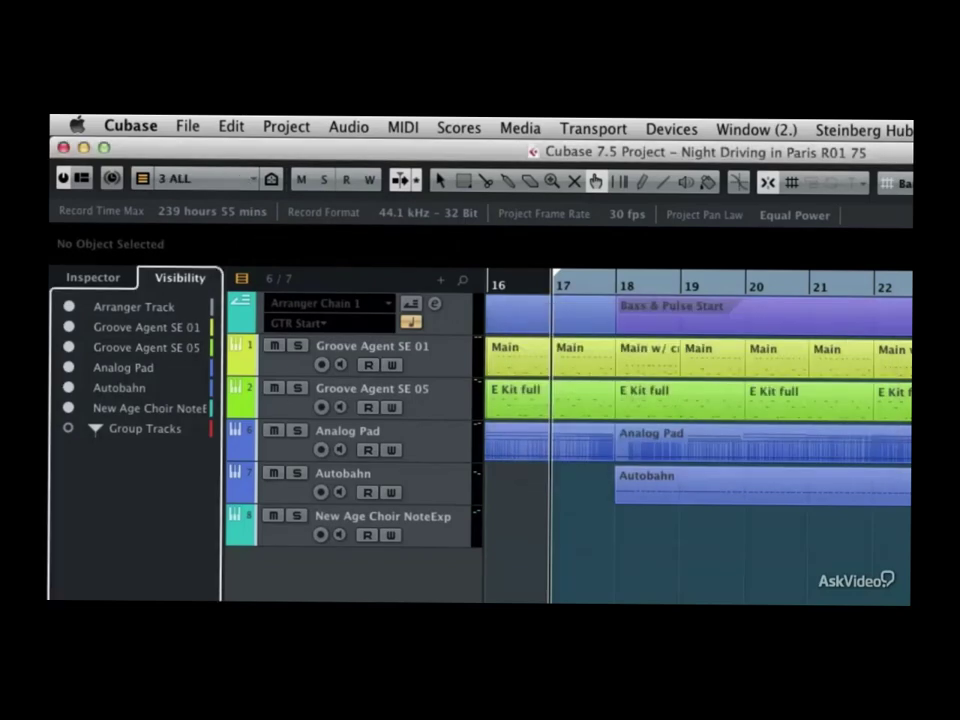
Move the ALL configuration to position 1 in the configuration order.
{"action": "left_click", "coordinate": [255, 184]}
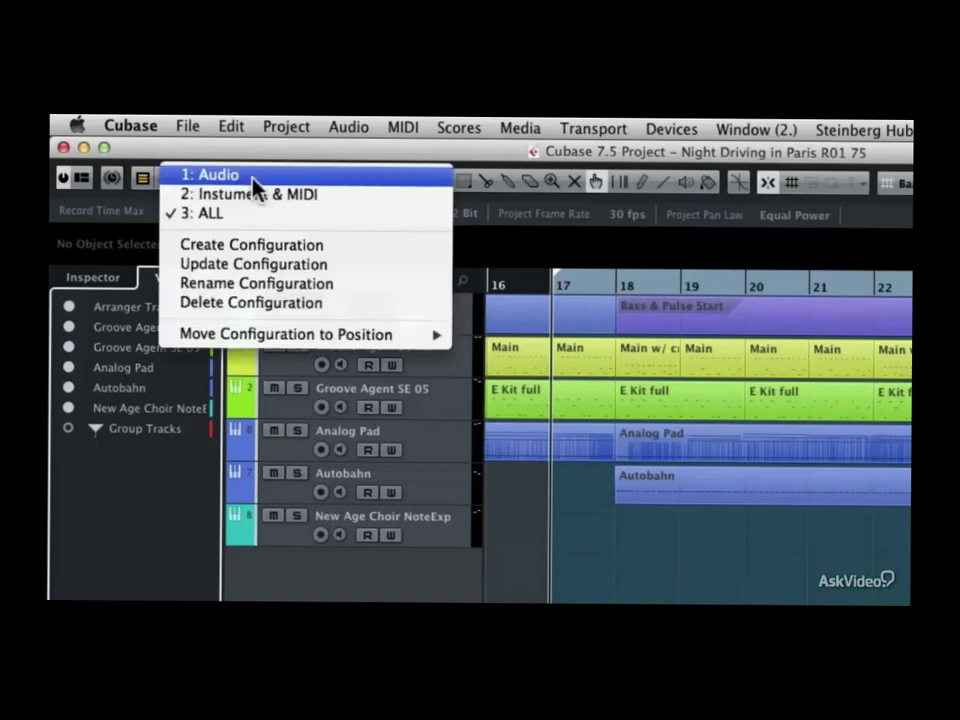
{"action": "mouse_move", "coordinate": [360, 336]}
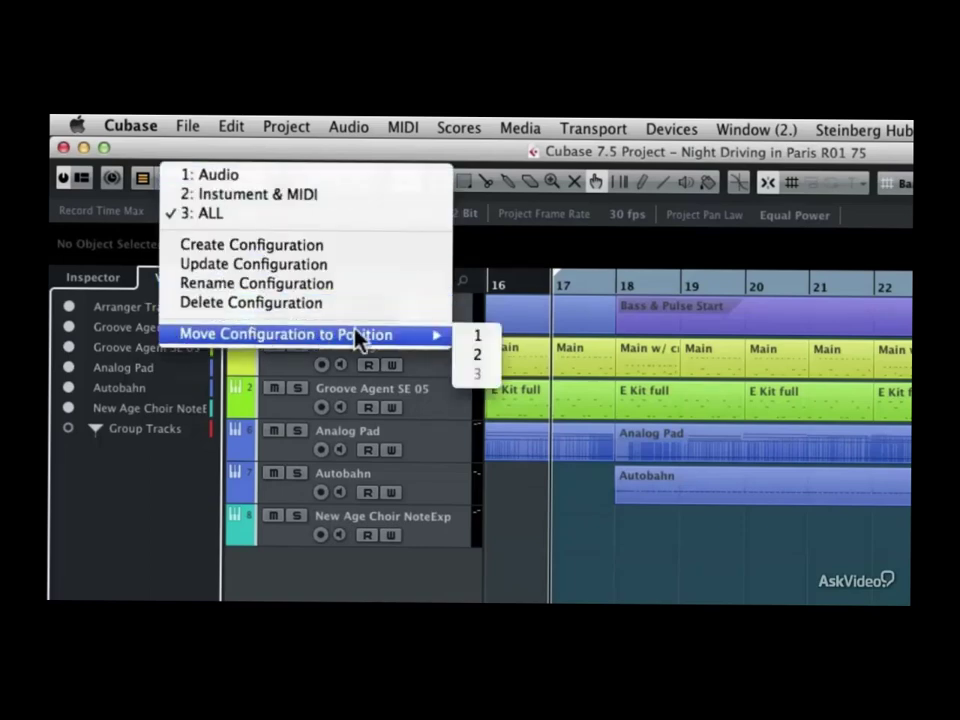
{"action": "left_click", "coordinate": [469, 336]}
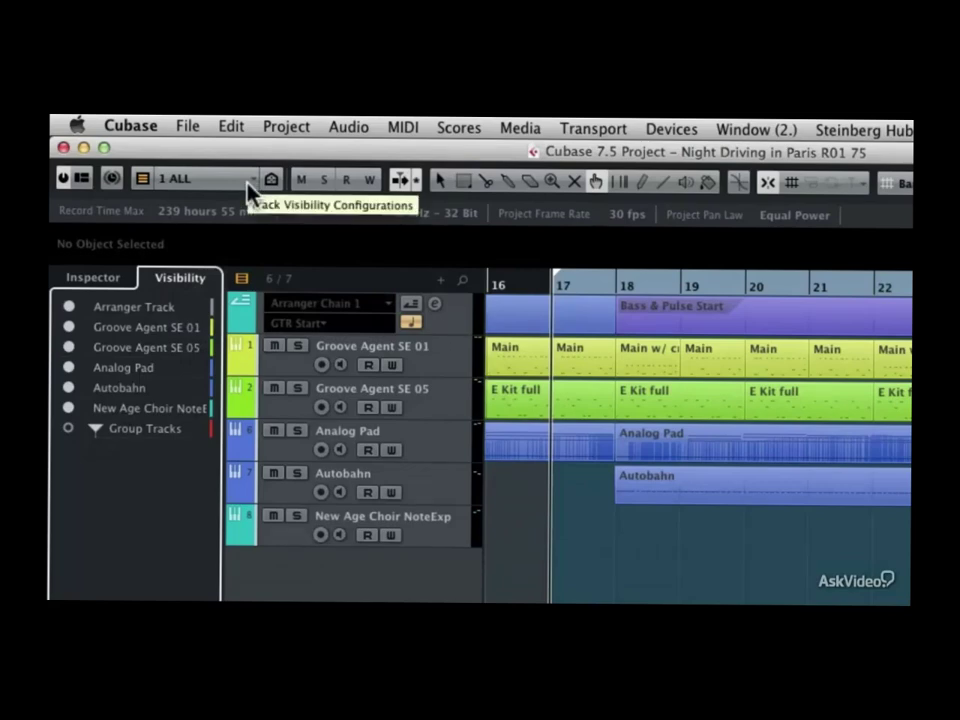
Make all track types visible while the ALL configuration is active.
{"action": "left_click", "coordinate": [142, 179]}
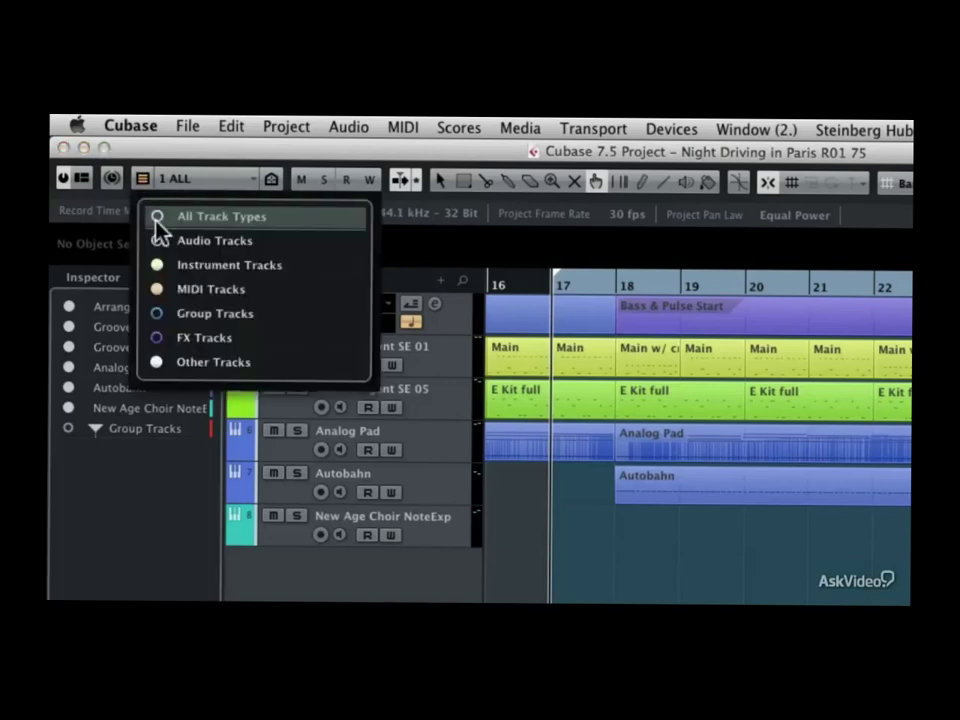
{"action": "left_click", "coordinate": [160, 218]}
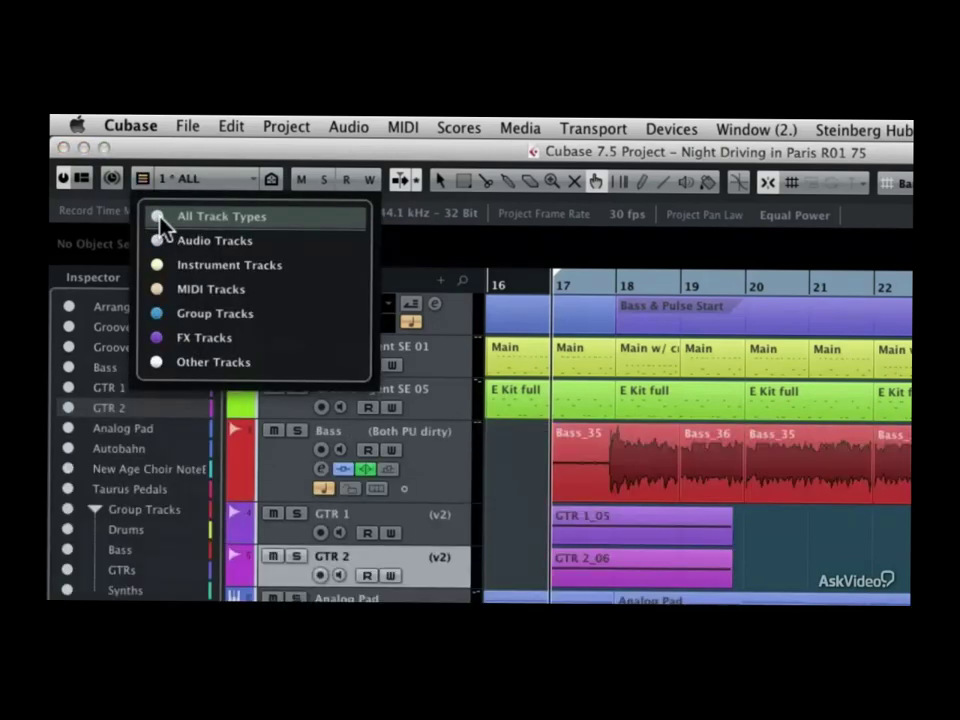
{"action": "left_click", "coordinate": [244, 189]}
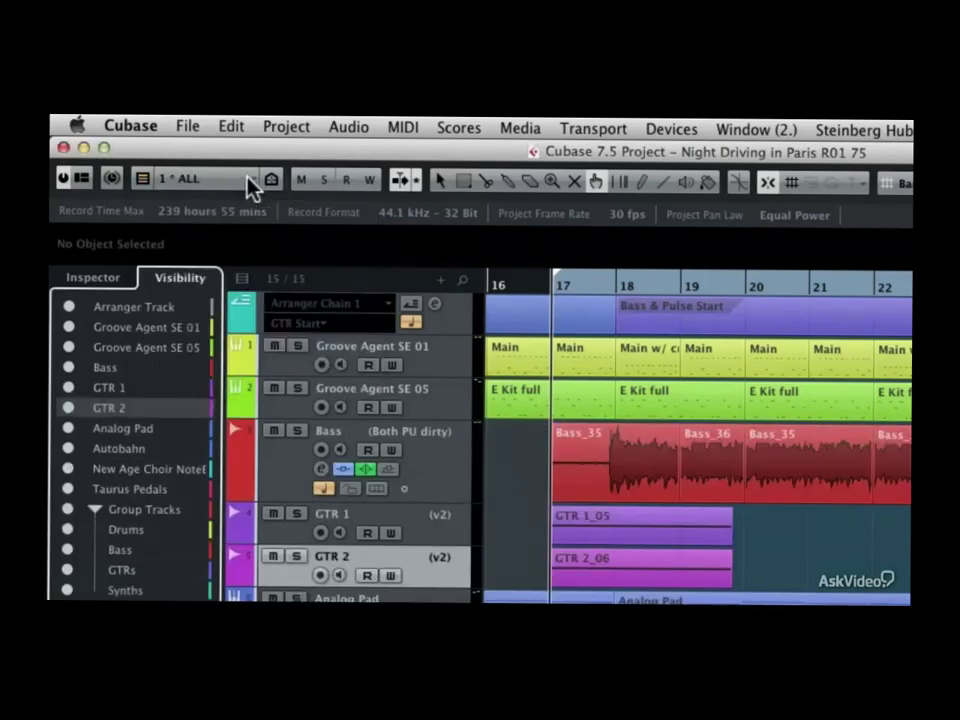
Update the ALL track visibility configuration to store the current visibility of every track.
{"action": "left_click", "coordinate": [250, 186]}
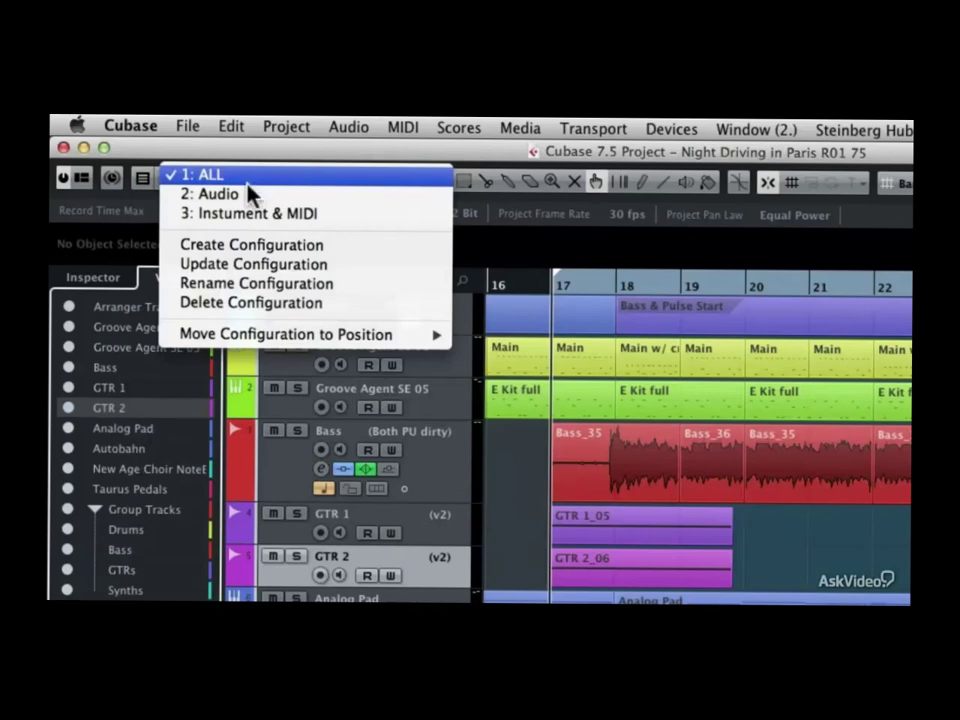
{"action": "left_click", "coordinate": [240, 264]}
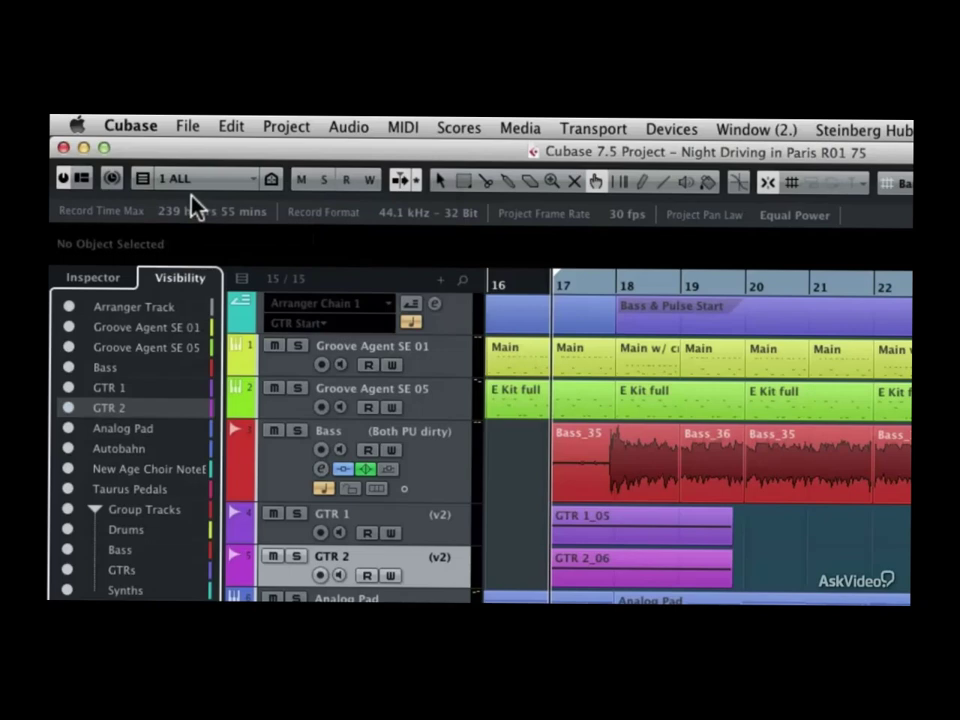
Switch the track visibility to the Audio configuration, then to Instument & MIDI, and return to ALL to compare the displayed tracks.
{"action": "left_click", "coordinate": [242, 188]}
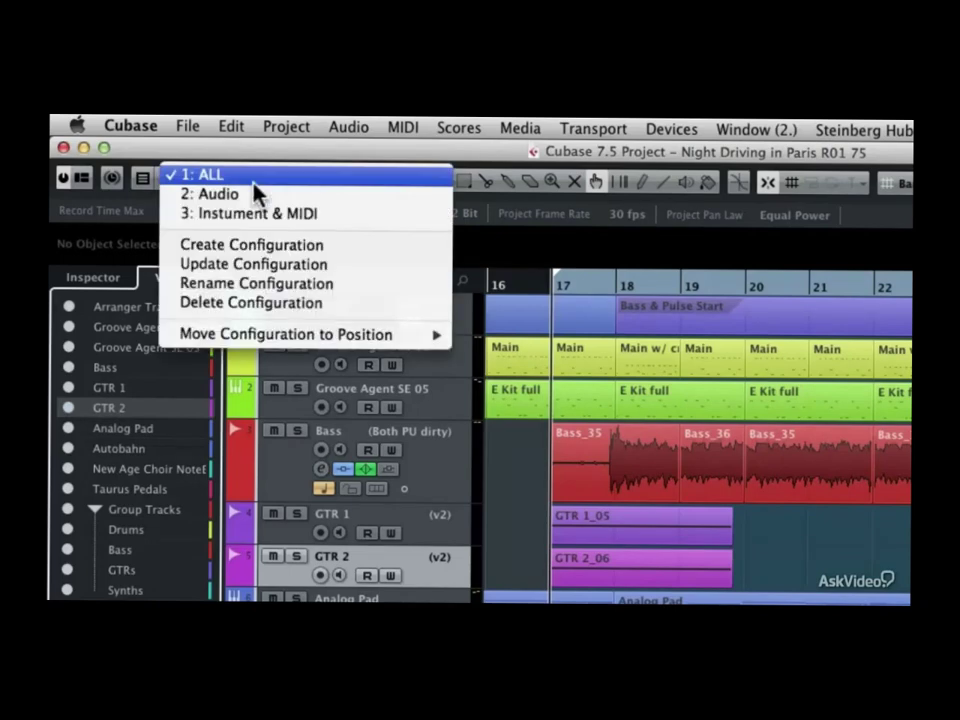
{"action": "left_click", "coordinate": [250, 206]}
{"action": "left_click", "coordinate": [251, 196]}
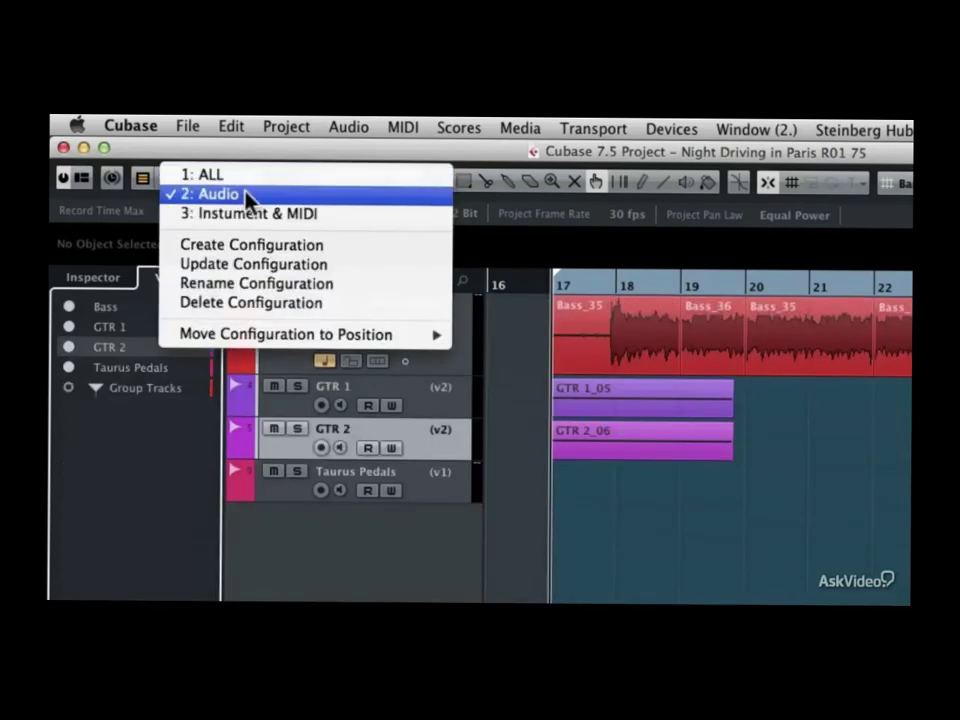
{"action": "left_click", "coordinate": [247, 215]}
{"action": "left_click", "coordinate": [252, 182]}
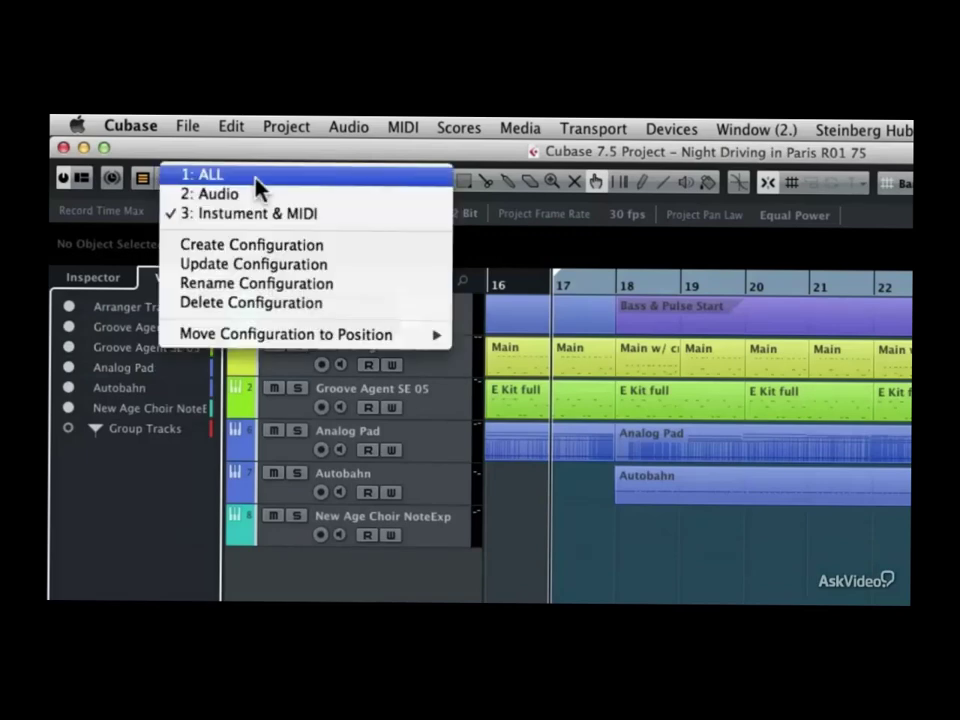
{"action": "left_click", "coordinate": [246, 176]}
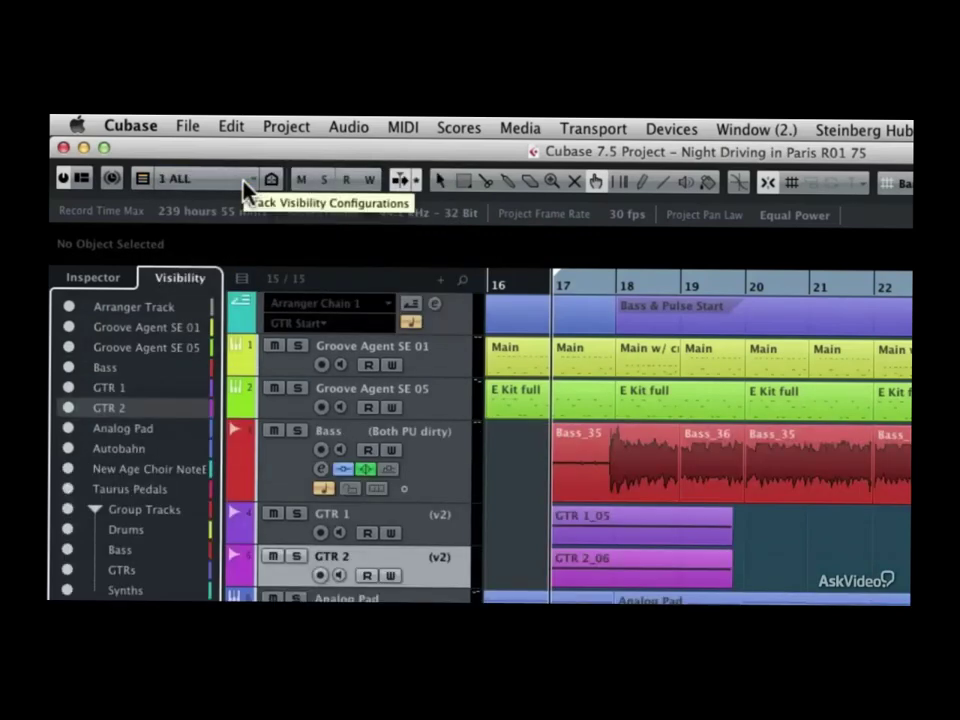